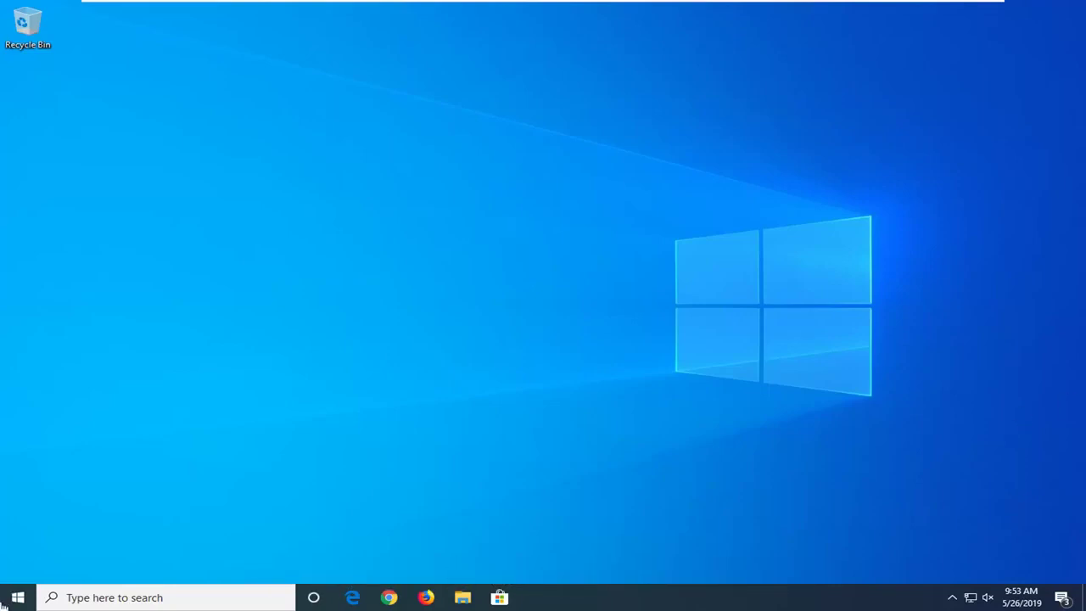
Launch Disk Management from a Start menu search for 'disk management'
left_click(10, 593)
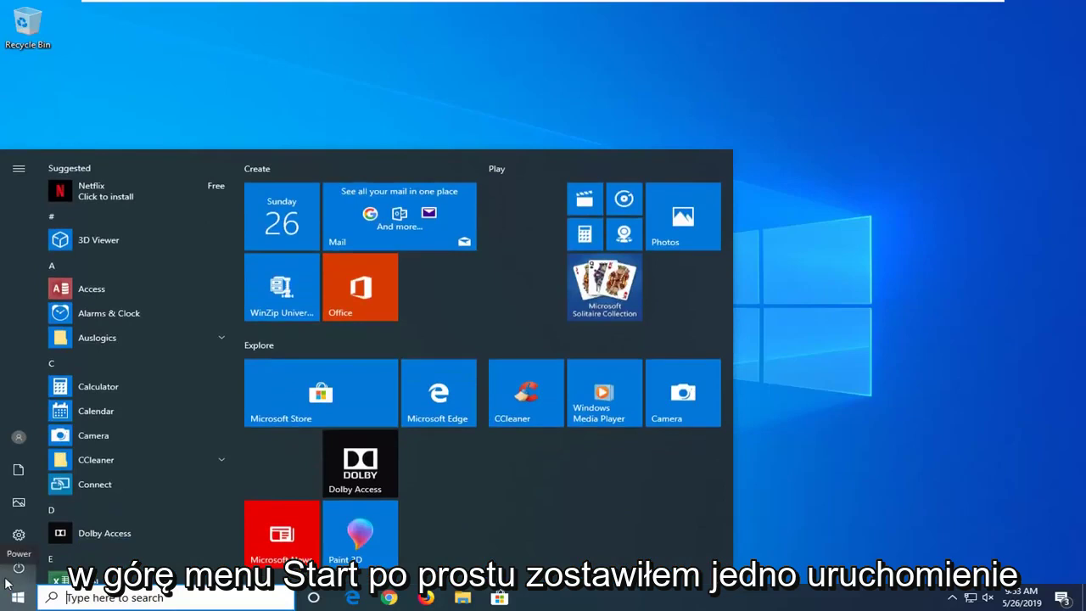
type("di")
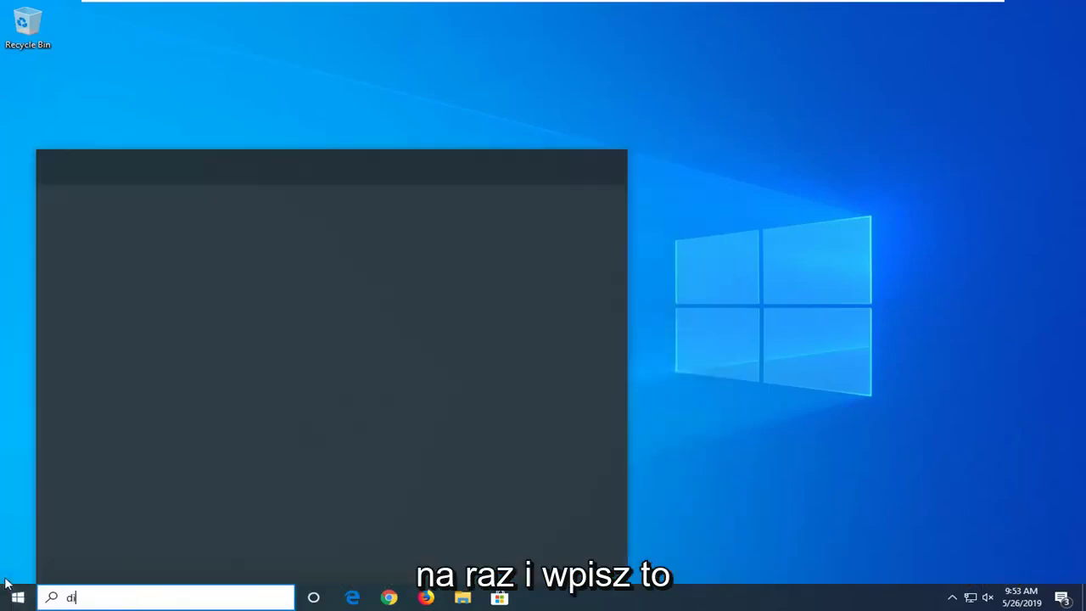
type("sk management")
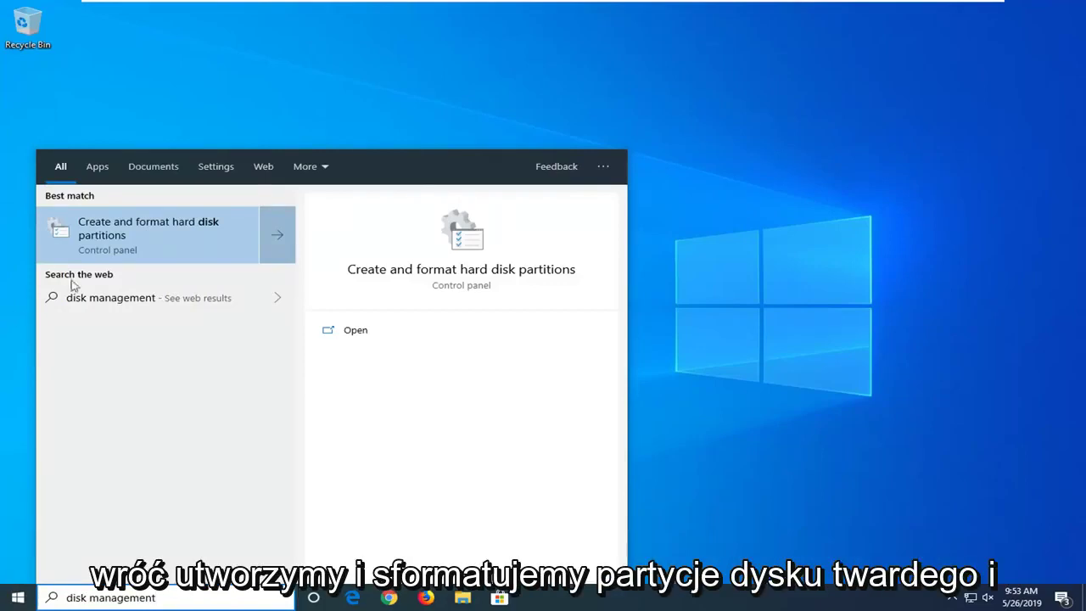
left_click(168, 237)
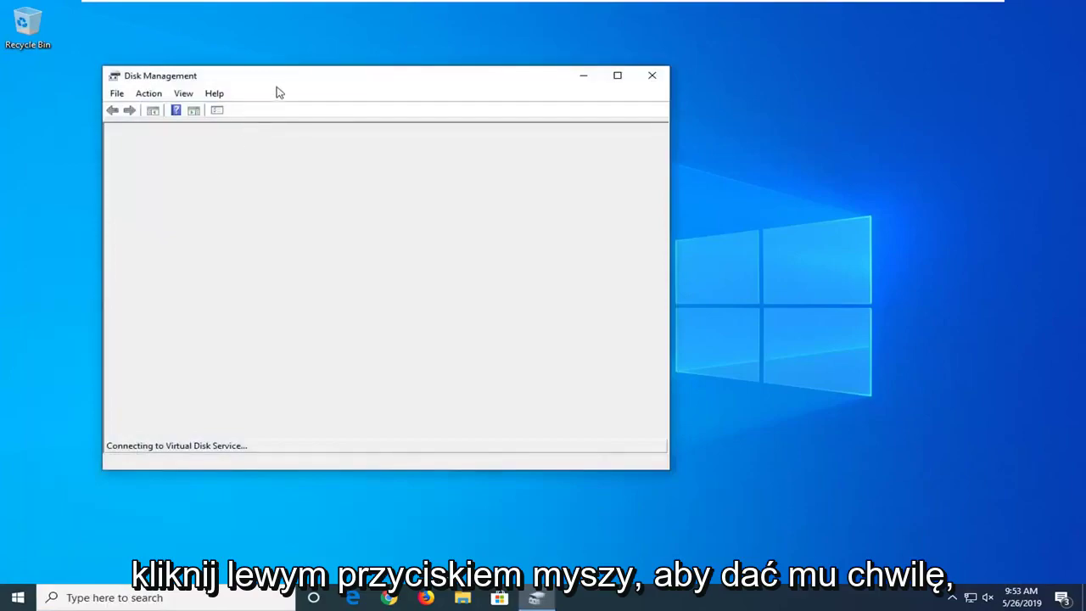
Move and enlarge the Disk Management window, then inspect the System Reserved and C: partitions
left_click_drag(283, 77, 393, 70)
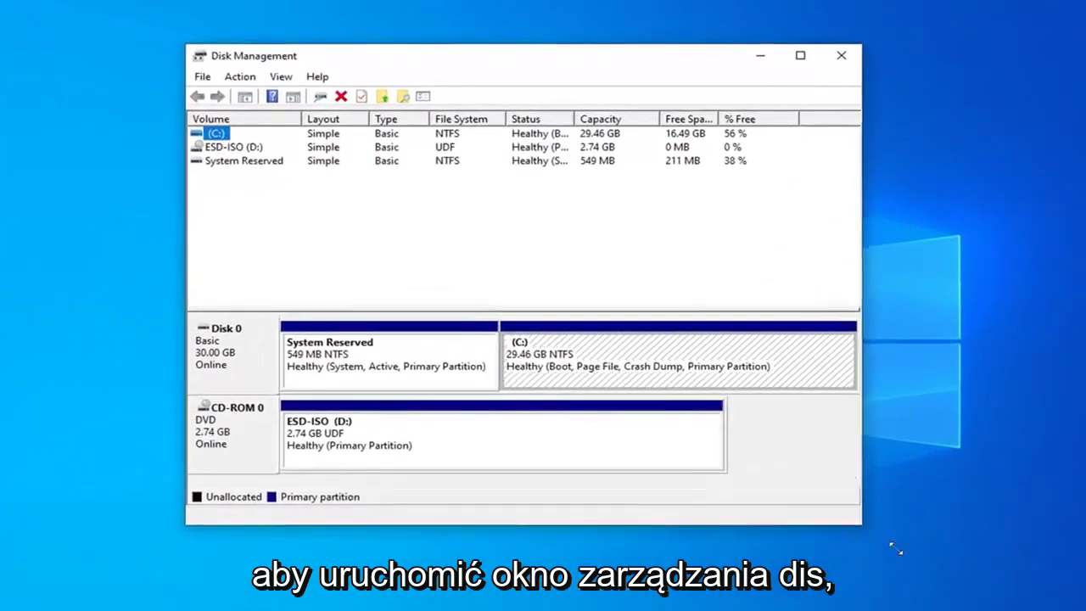
left_click_drag(832, 506, 946, 553)
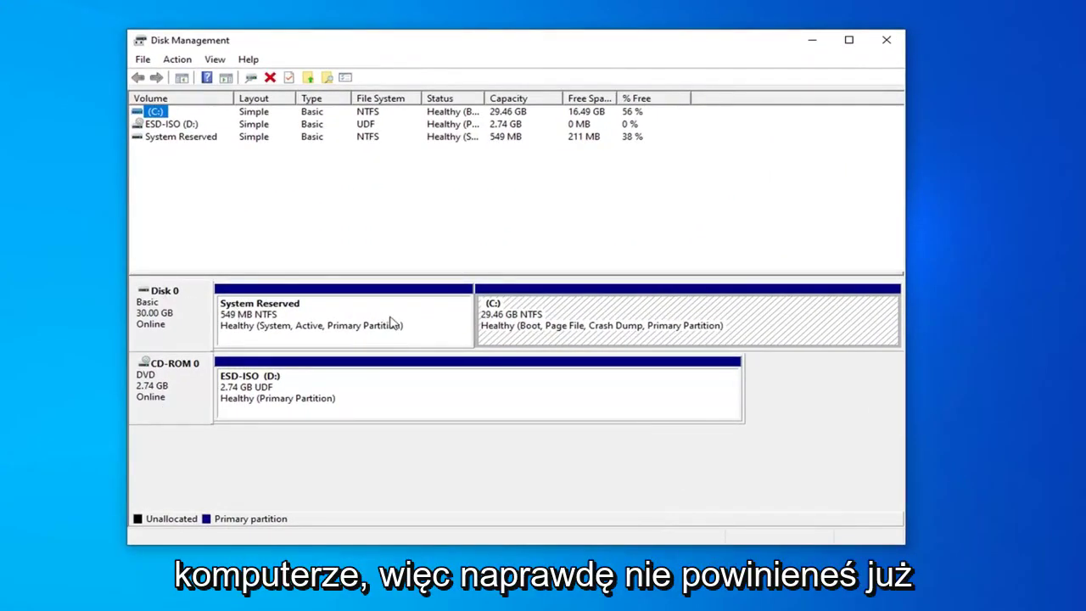
left_click(264, 328)
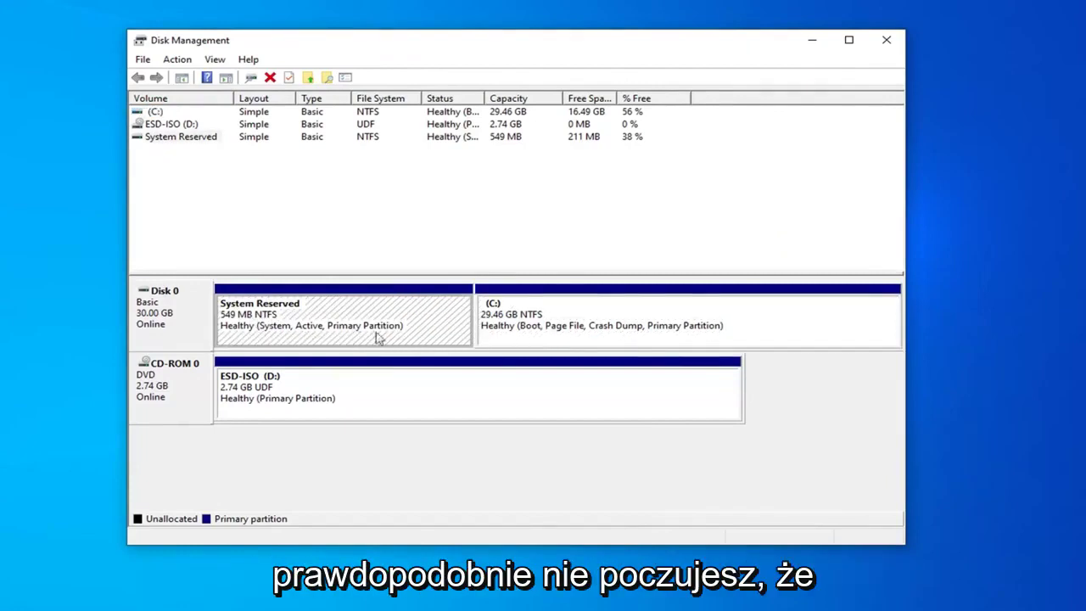
left_click(515, 336)
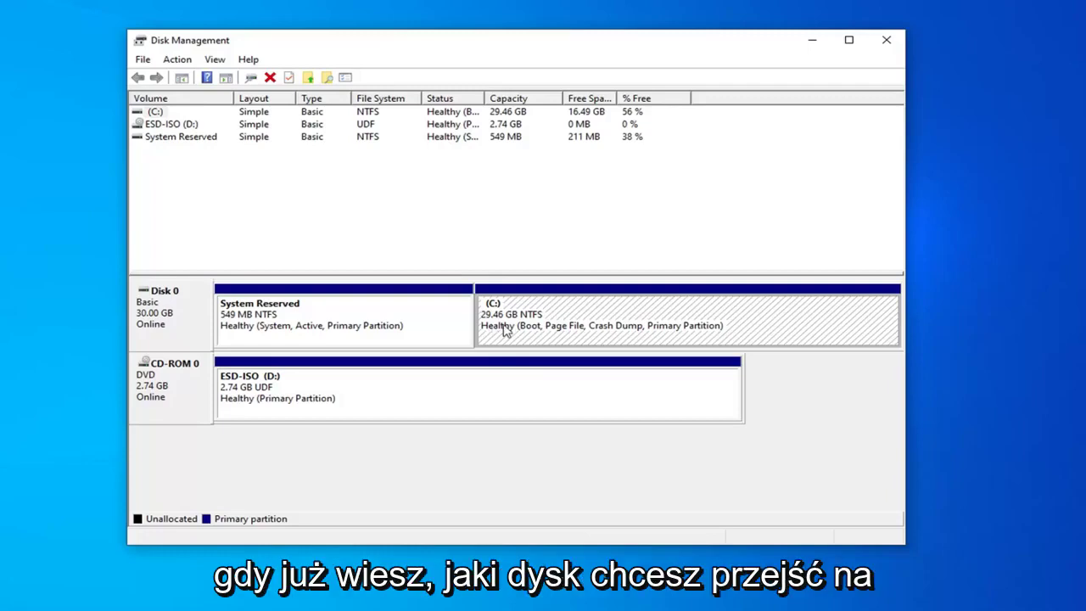
Open Shrink Volume for the C: partition, which offers 102 MB of shrinkable space
right_click(509, 308)
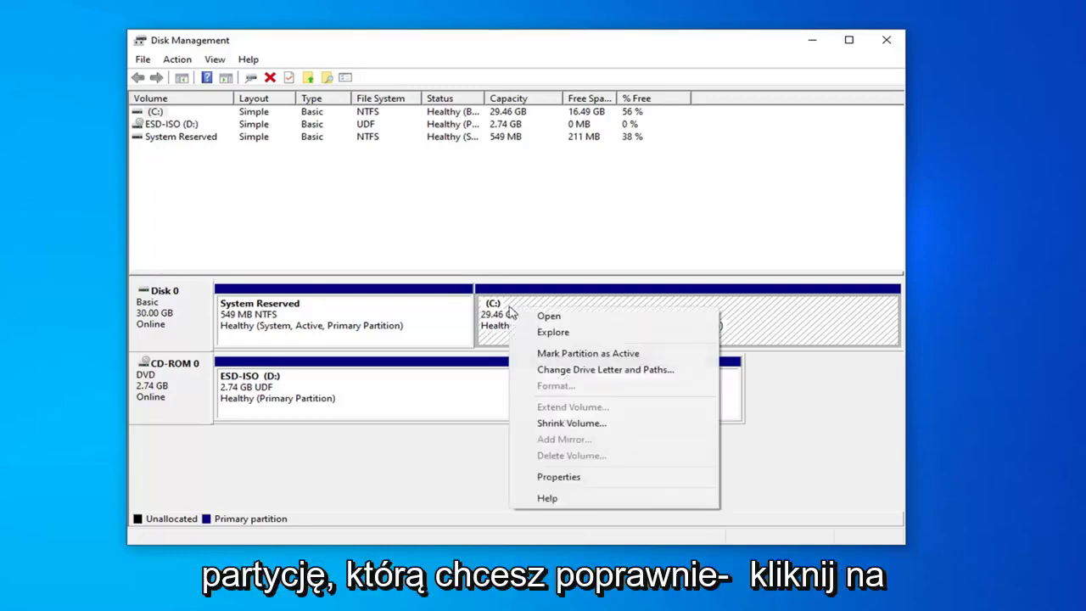
left_click(567, 423)
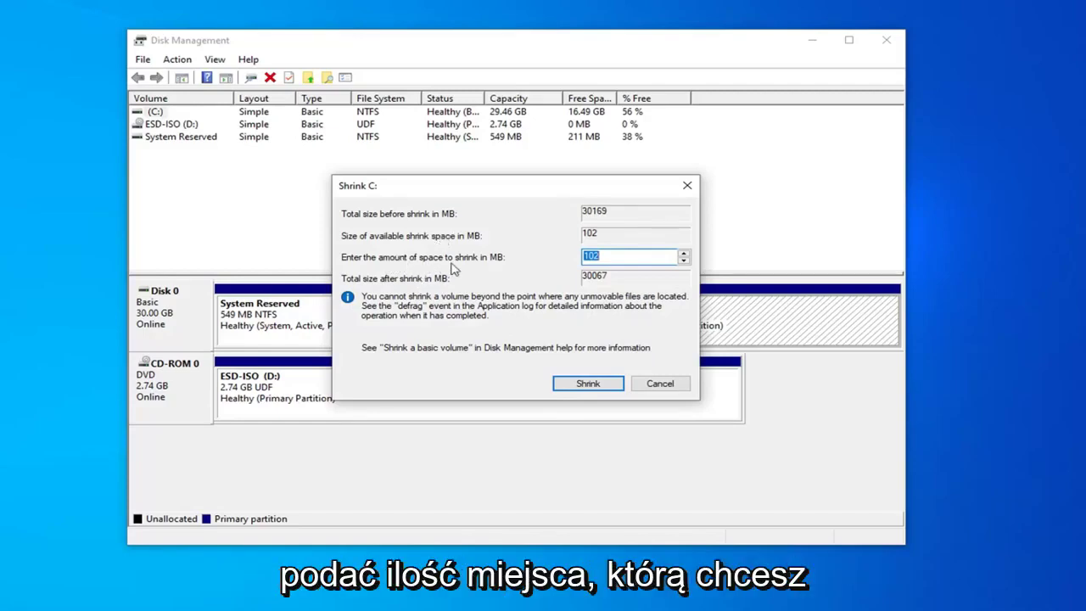
Shrink C: by 100 MB, leaving 100 MB unallocated on Disk 0
key("End")
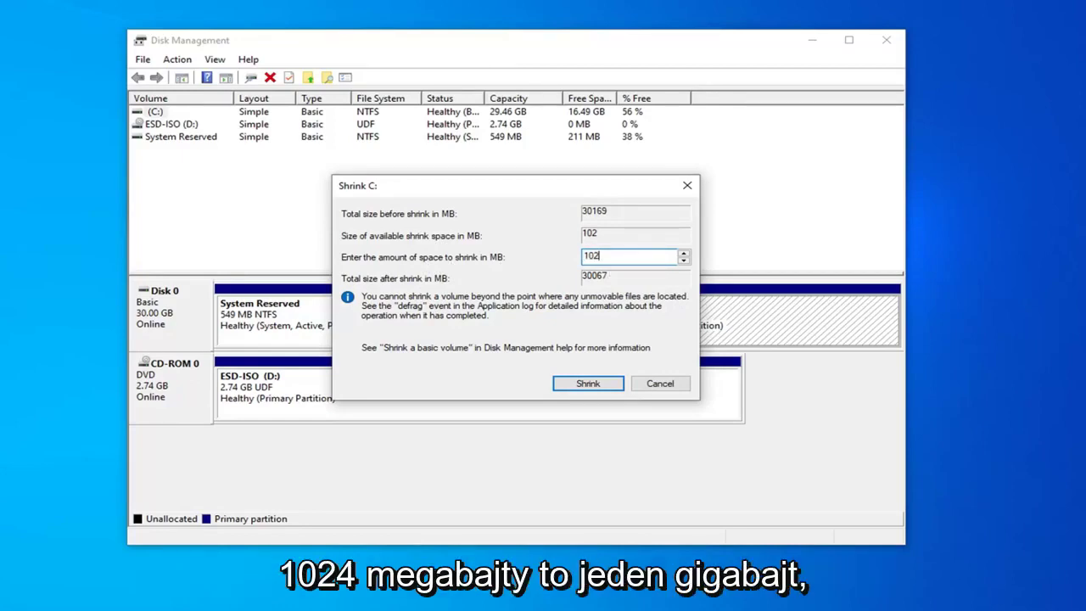
type("4")
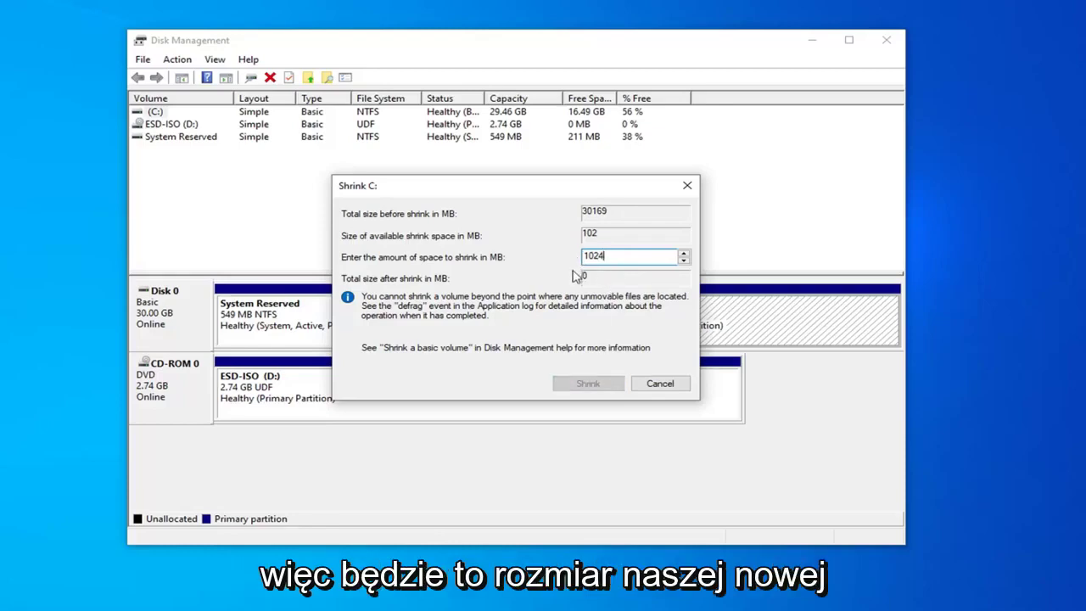
left_click_drag(604, 255, 587, 255)
type("00")
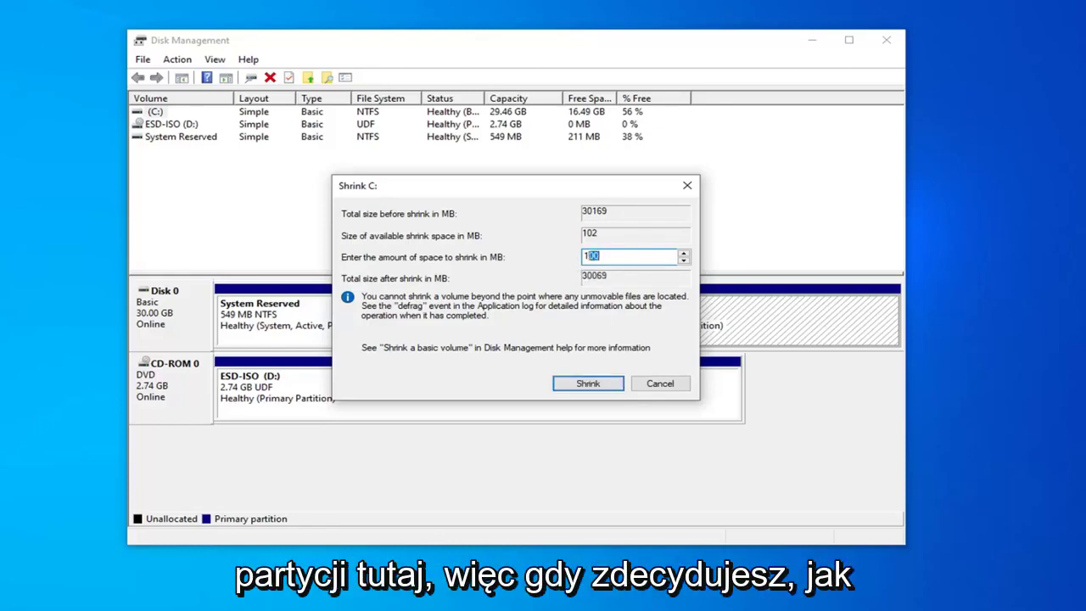
key("BackSpace")
type("00")
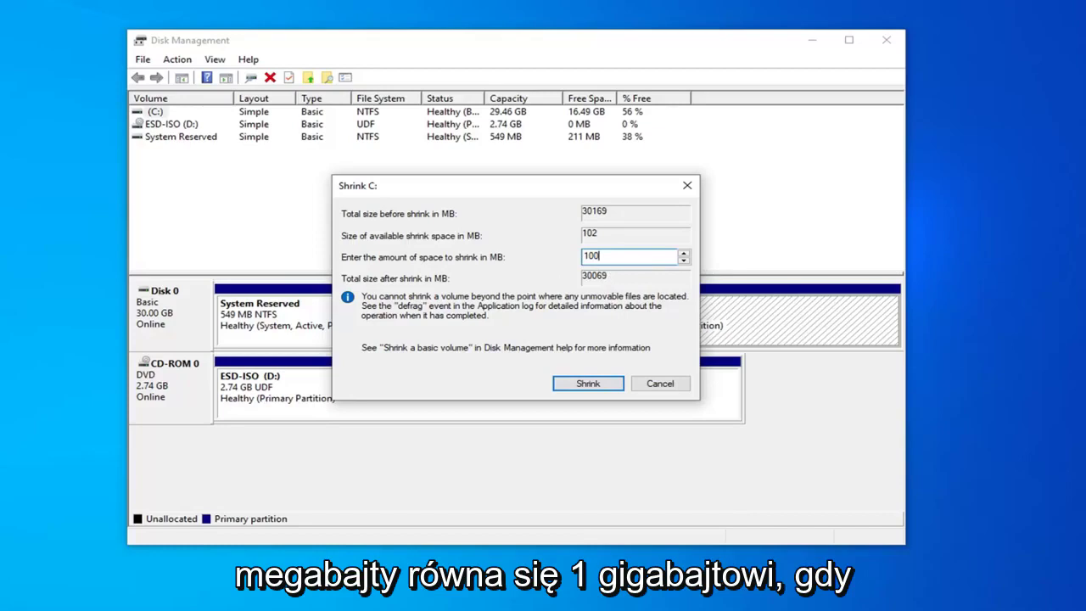
left_click(588, 384)
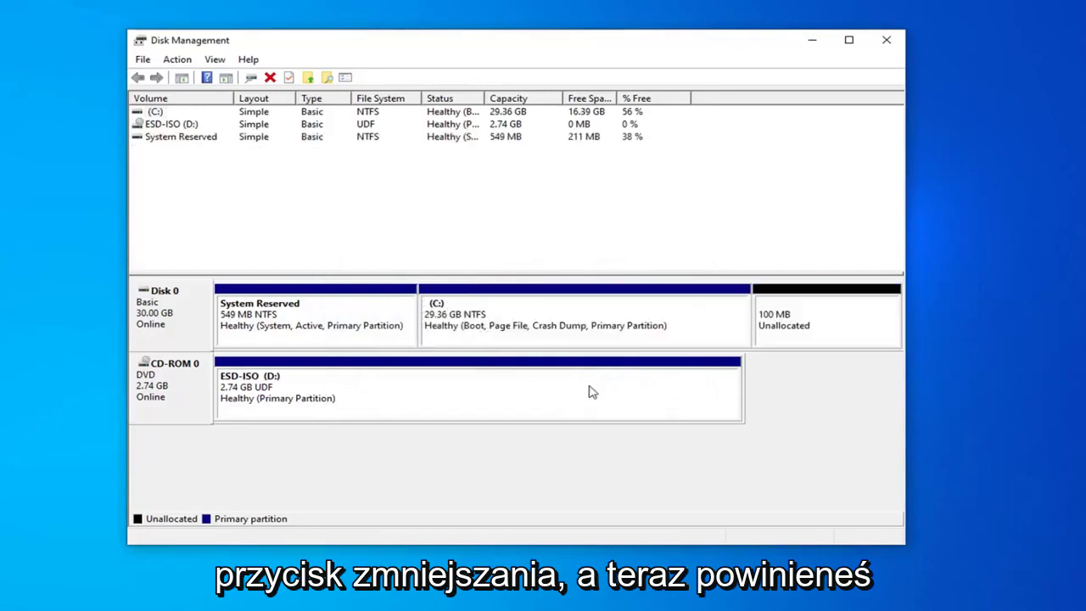
Start the New Simple Volume wizard on the 100 MB unallocated space
left_click(813, 316)
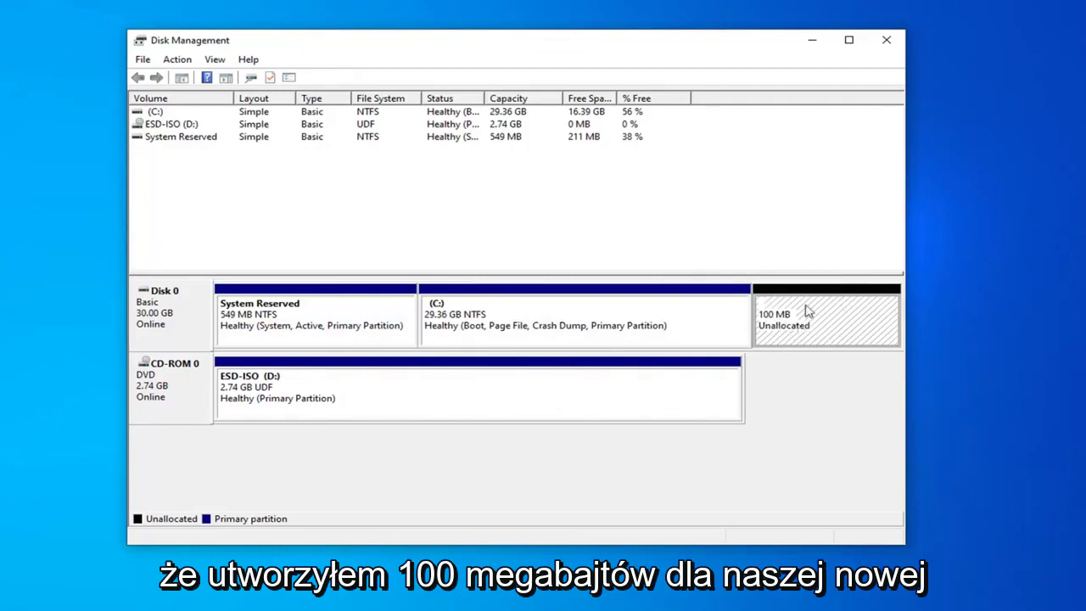
right_click(783, 319)
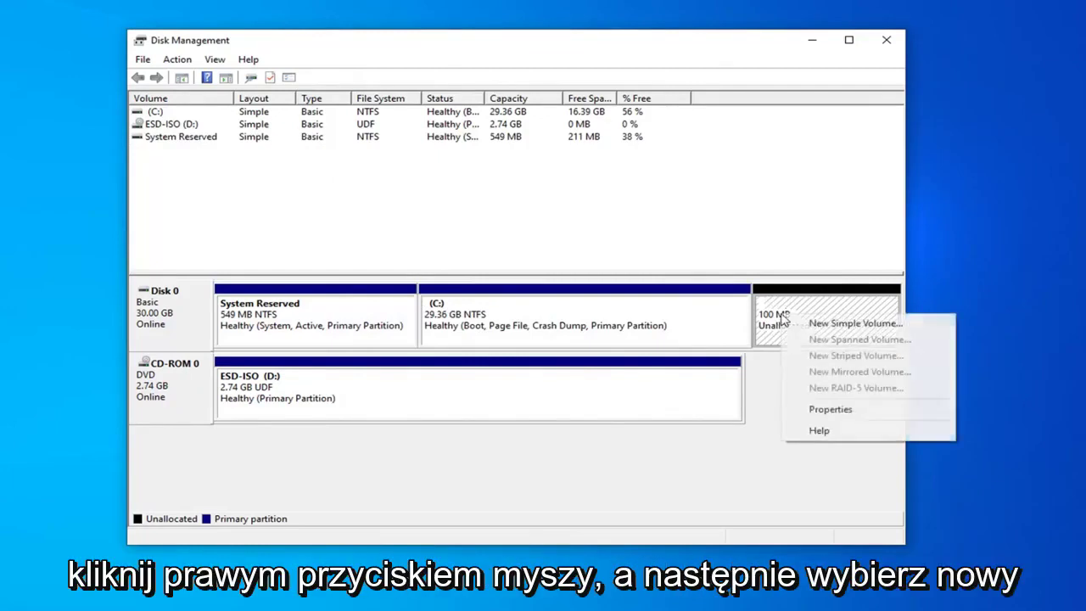
left_click(823, 323)
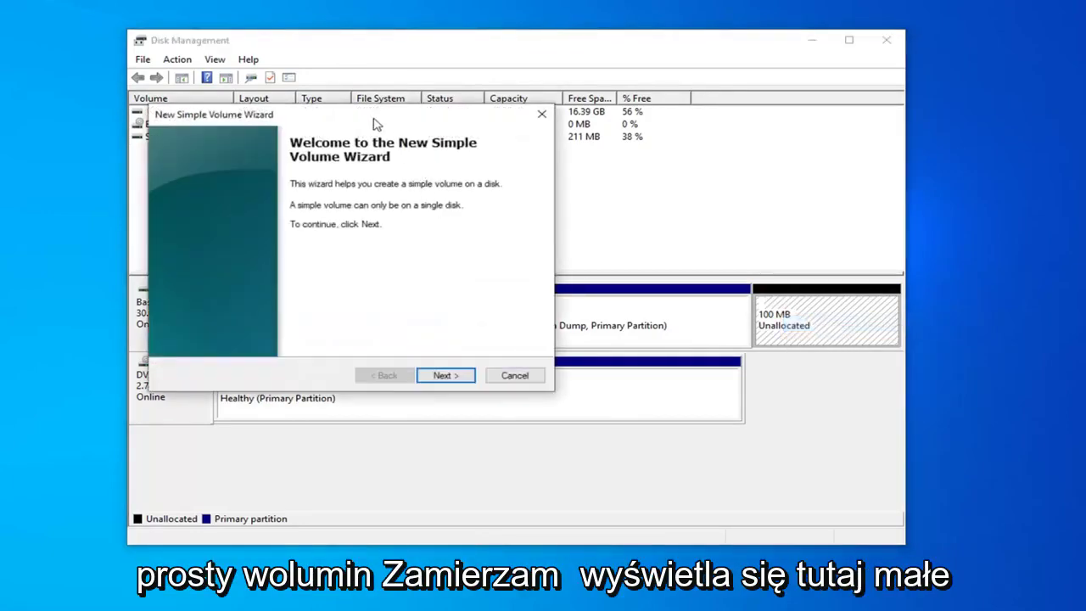
left_click_drag(371, 115, 543, 142)
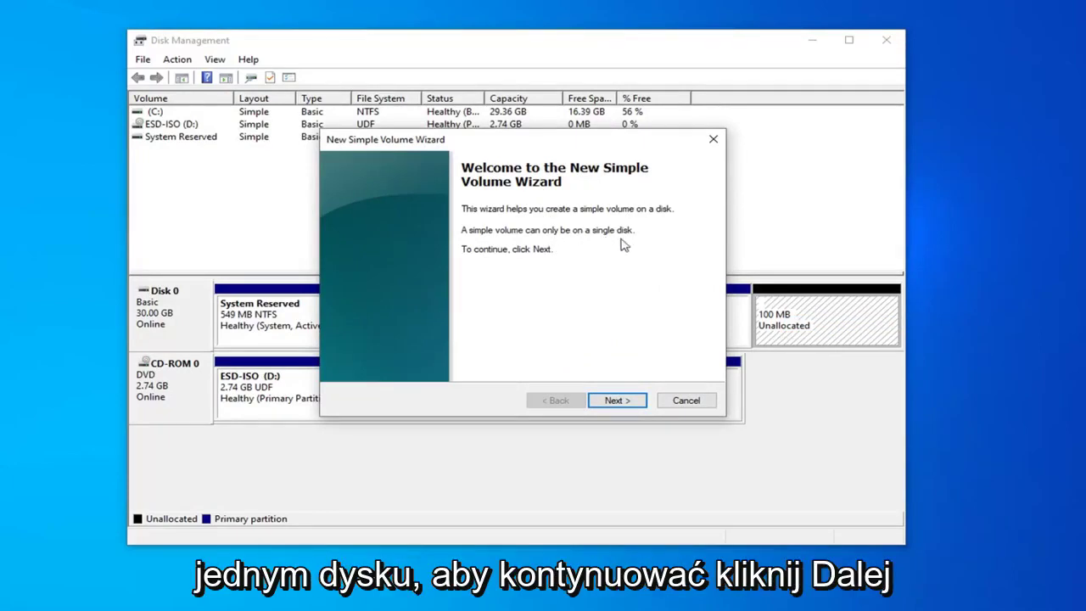
Size the new volume at 99 MB and assign it drive letter E
left_click(614, 412)
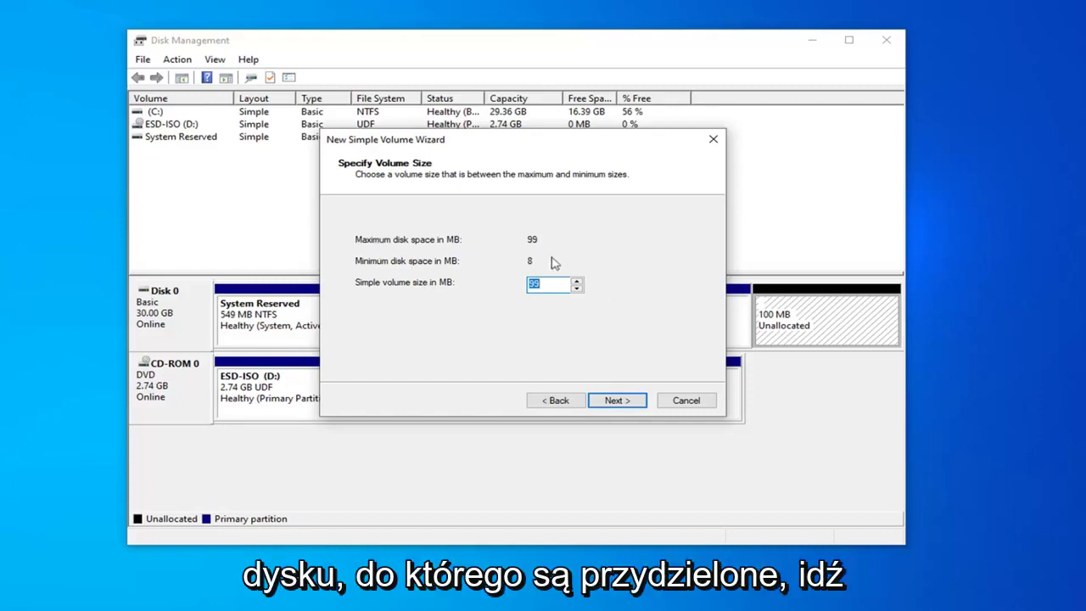
left_click(614, 402)
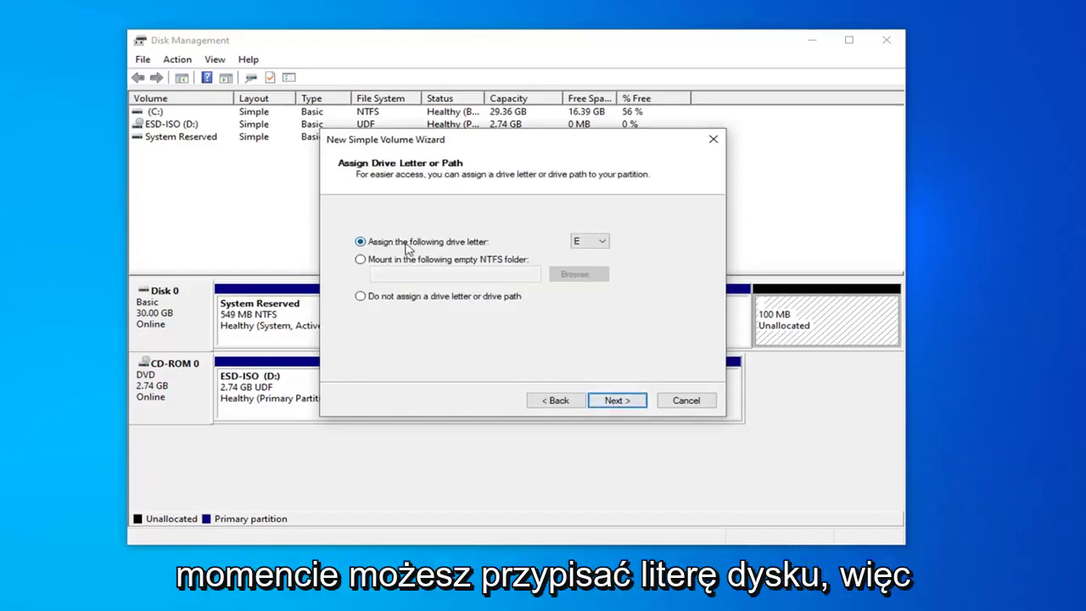
left_click(585, 243)
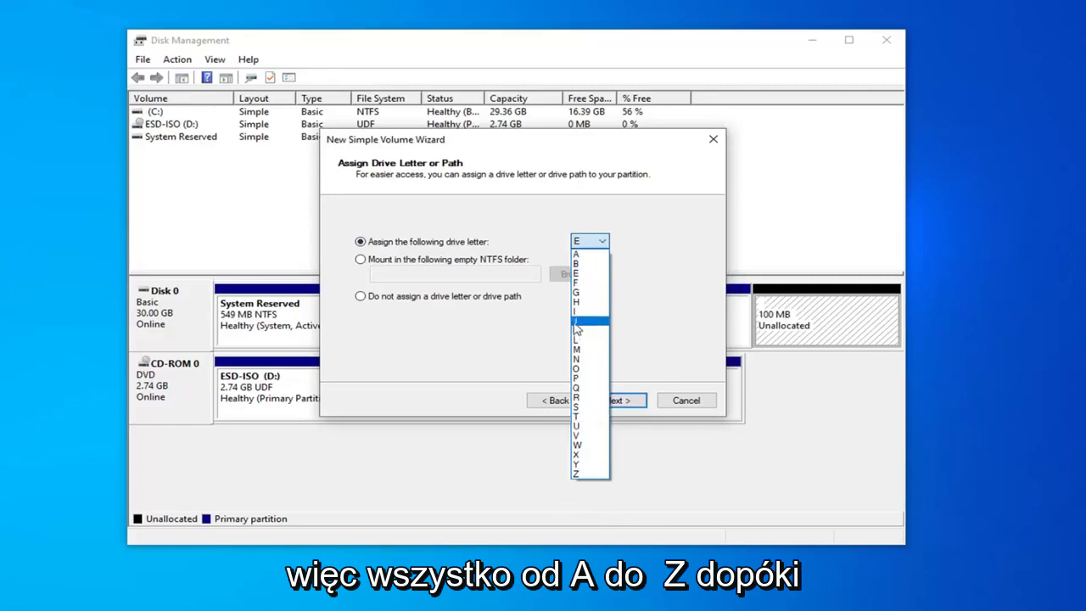
left_click(647, 259)
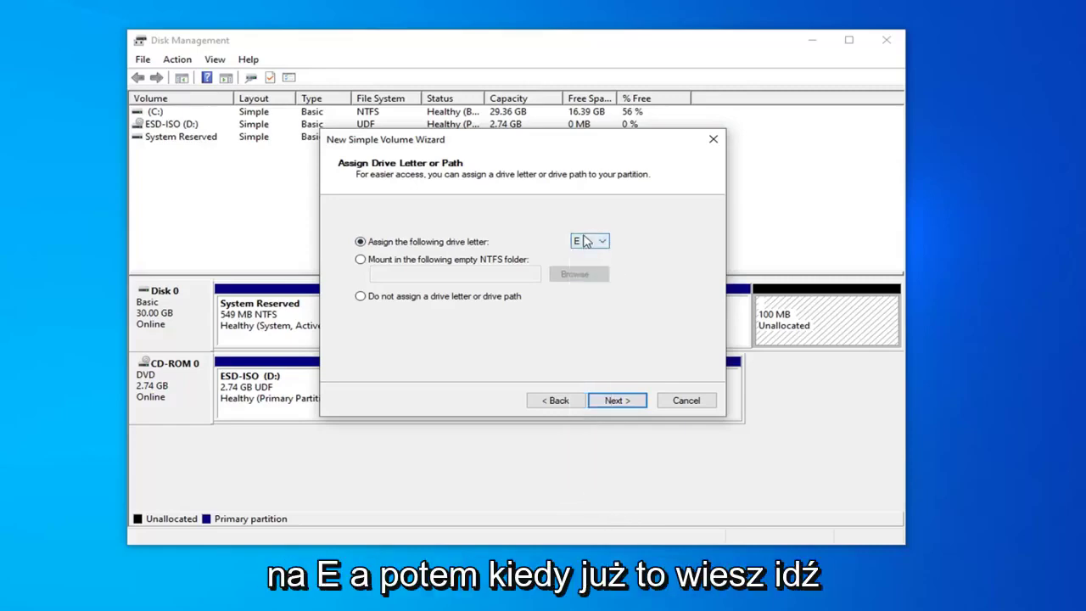
left_click(617, 404)
Label the volume 'Extra Storage' with NTFS quick format and review the wizard summary
left_click(534, 313)
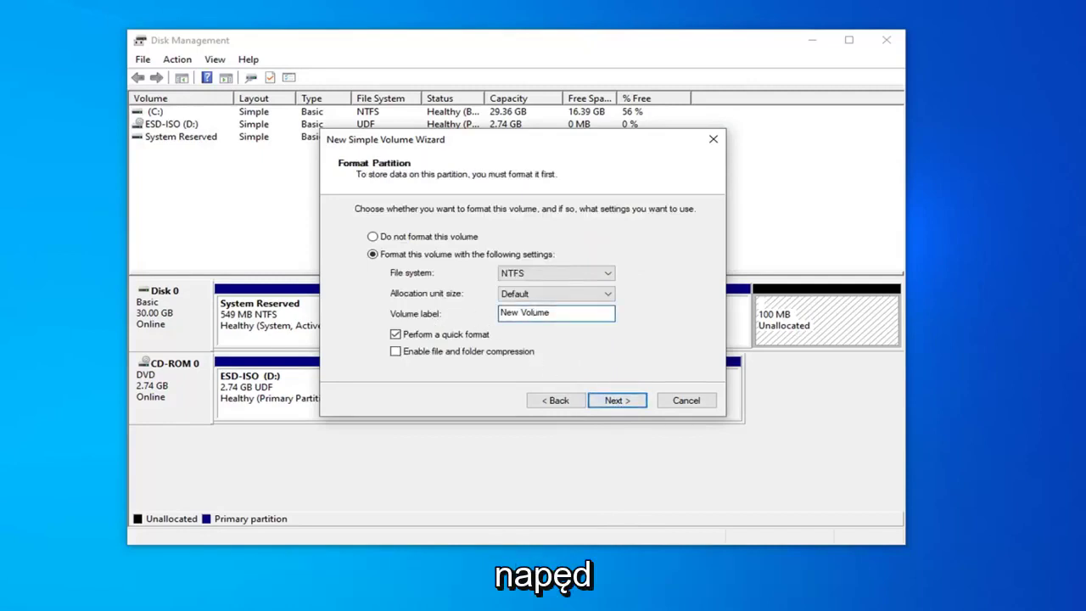
left_click_drag(552, 313, 461, 315)
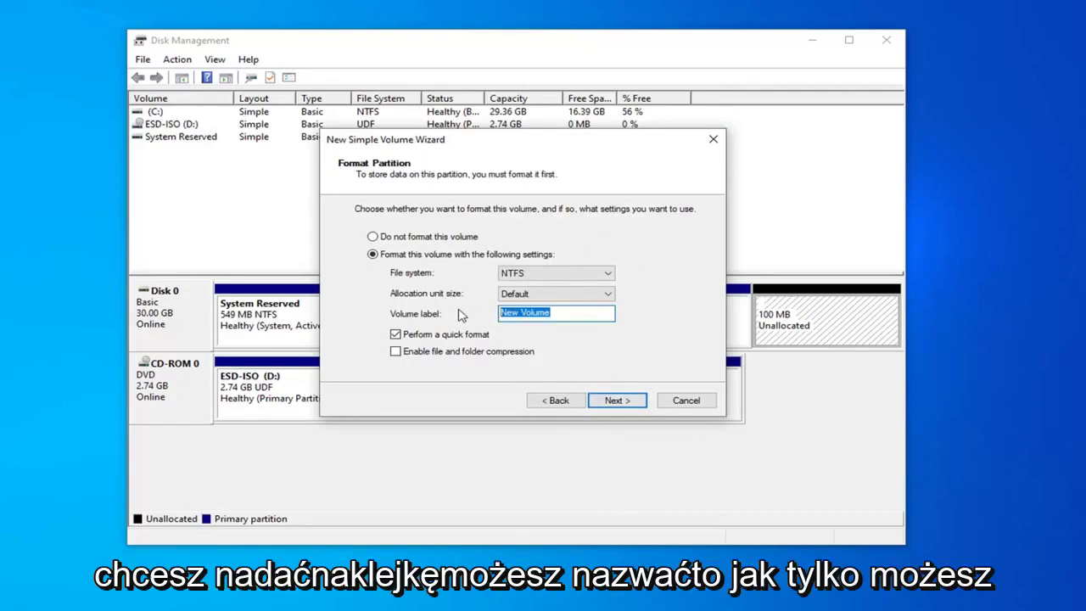
type("Extyr")
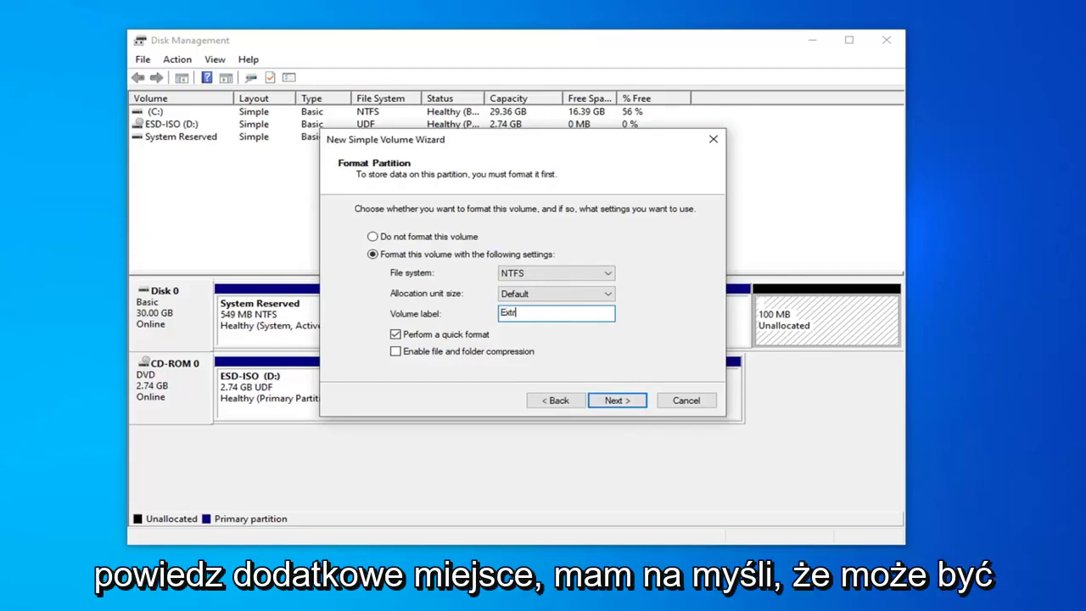
type("a Storage")
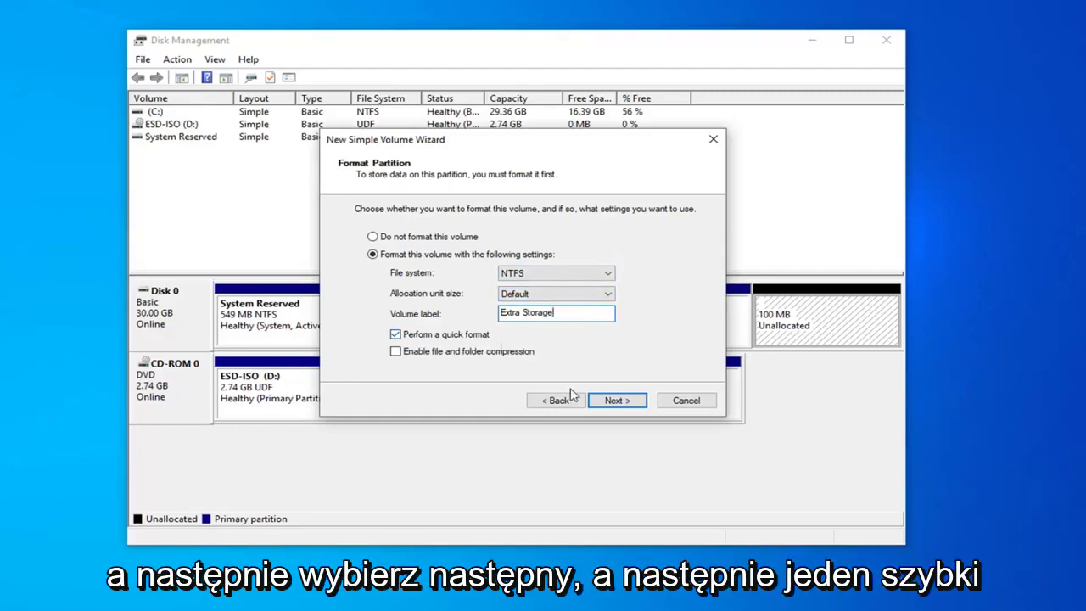
left_click(624, 405)
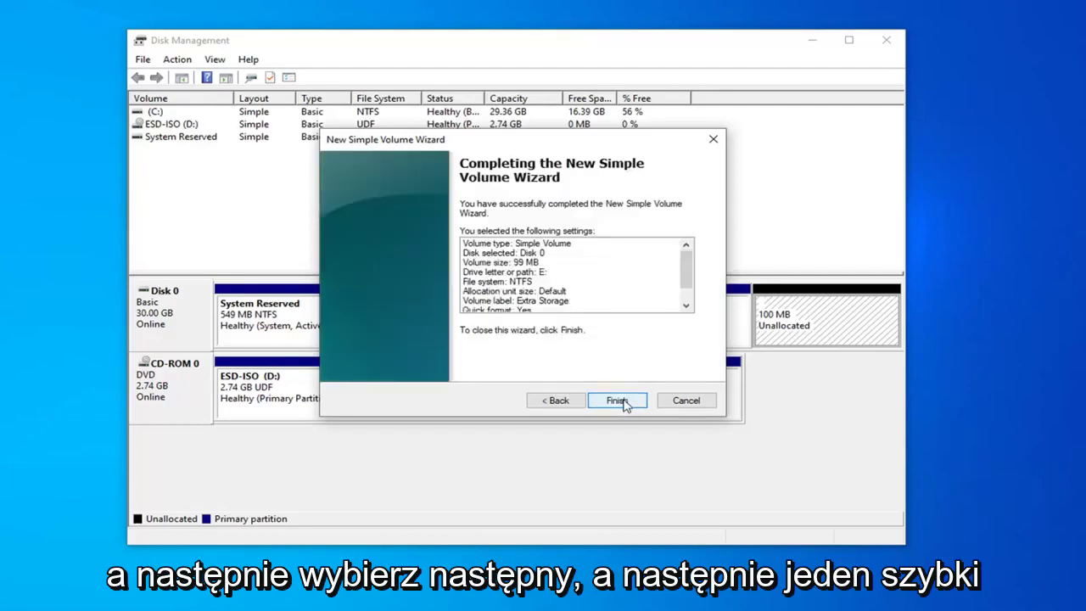
scroll(560, 270, "down", 1)
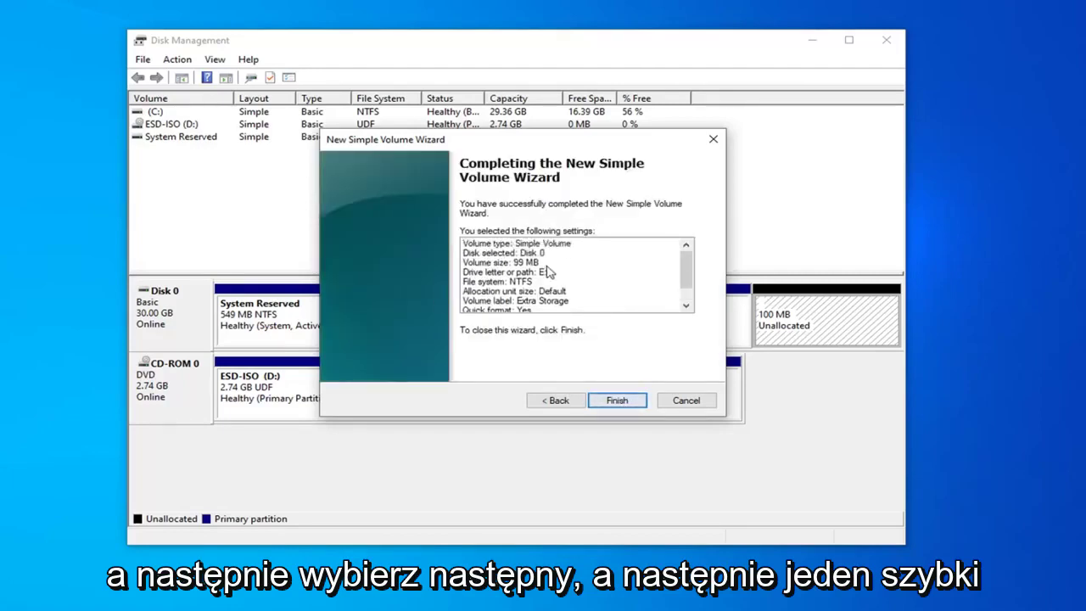
scroll(552, 280, "up", 1)
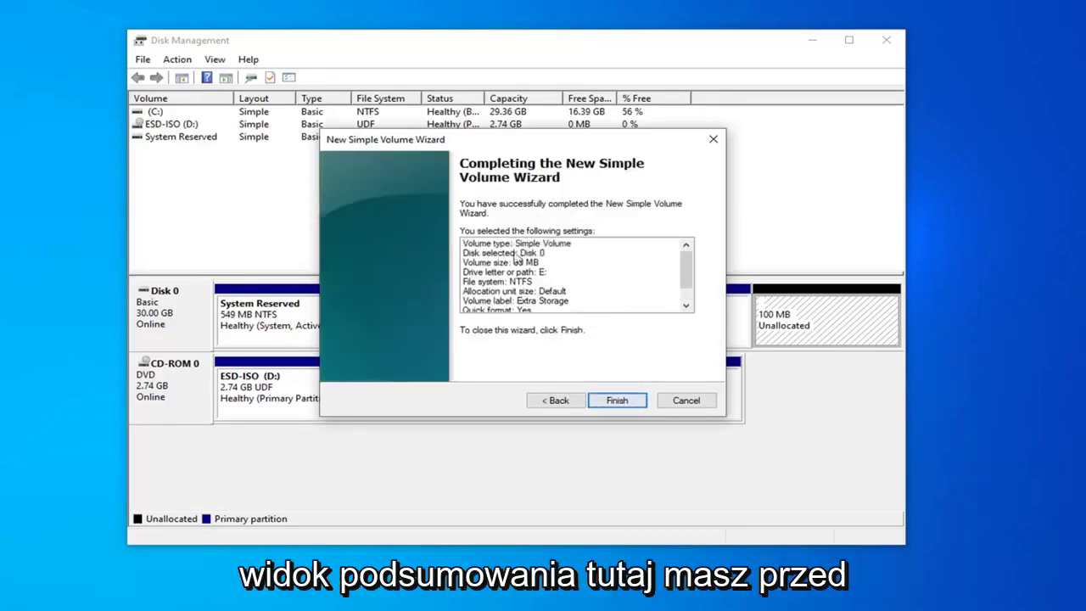
Finish creating Extra Storage (E:) and confirm its 99 MB drive under This PC in File Explorer
left_click(624, 406)
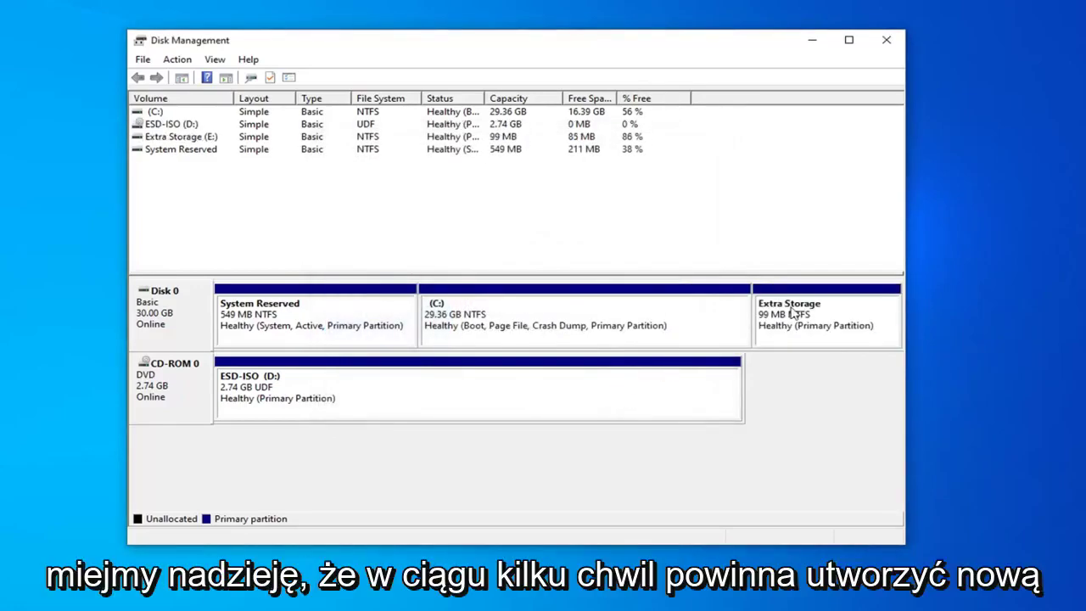
left_click(831, 331)
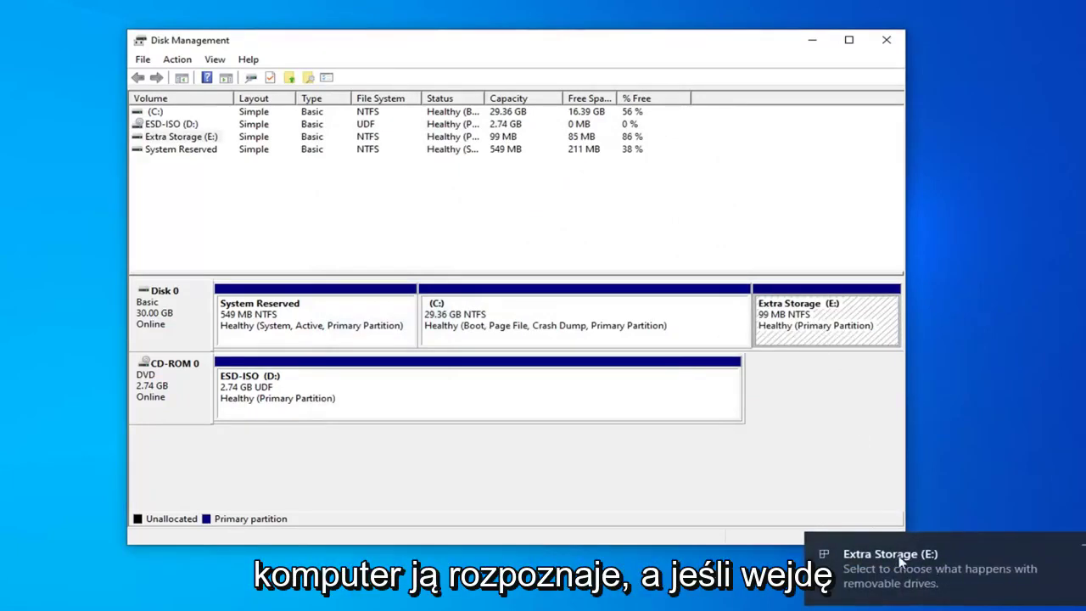
key("super+e")
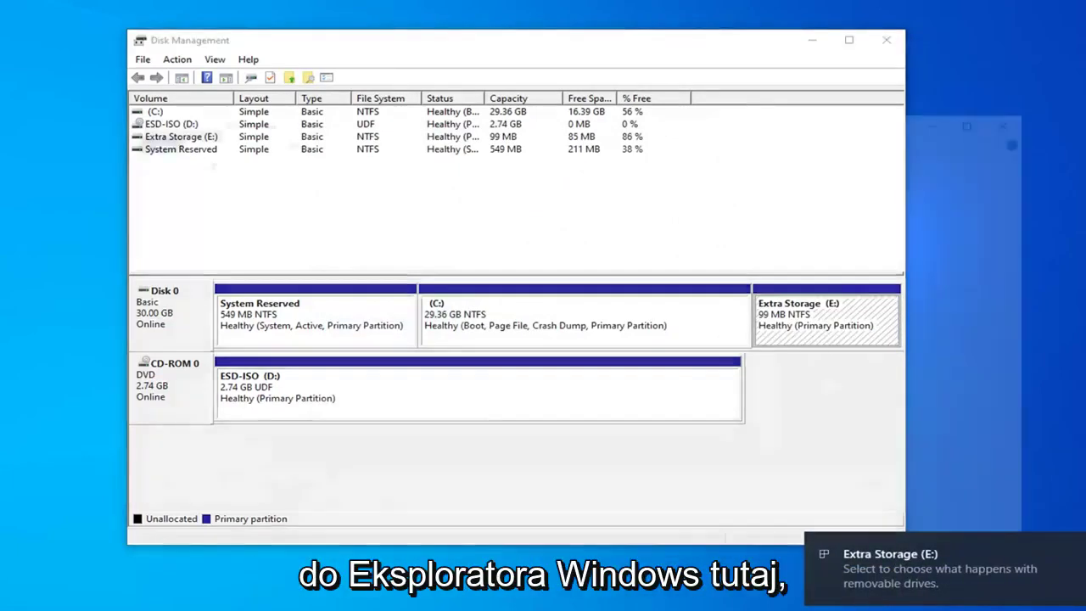
left_click(176, 311)
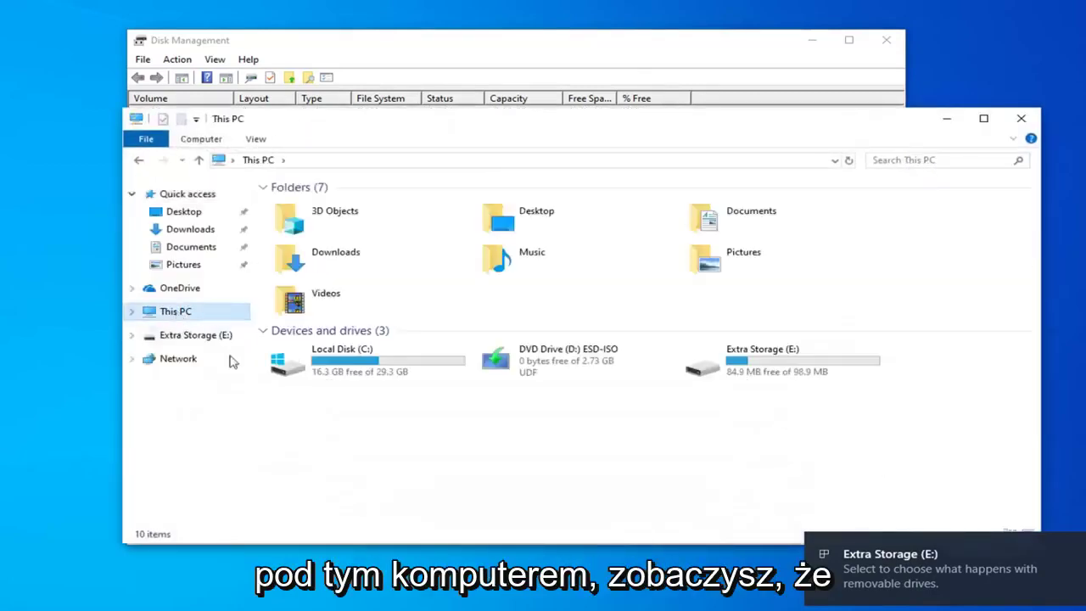
left_click(782, 374)
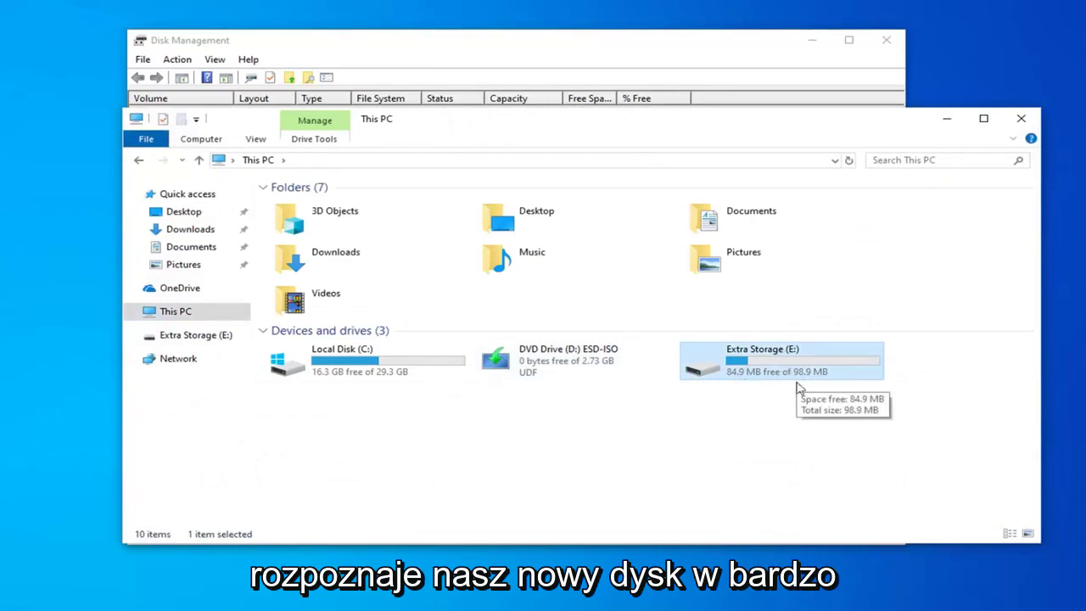
left_click(945, 118)
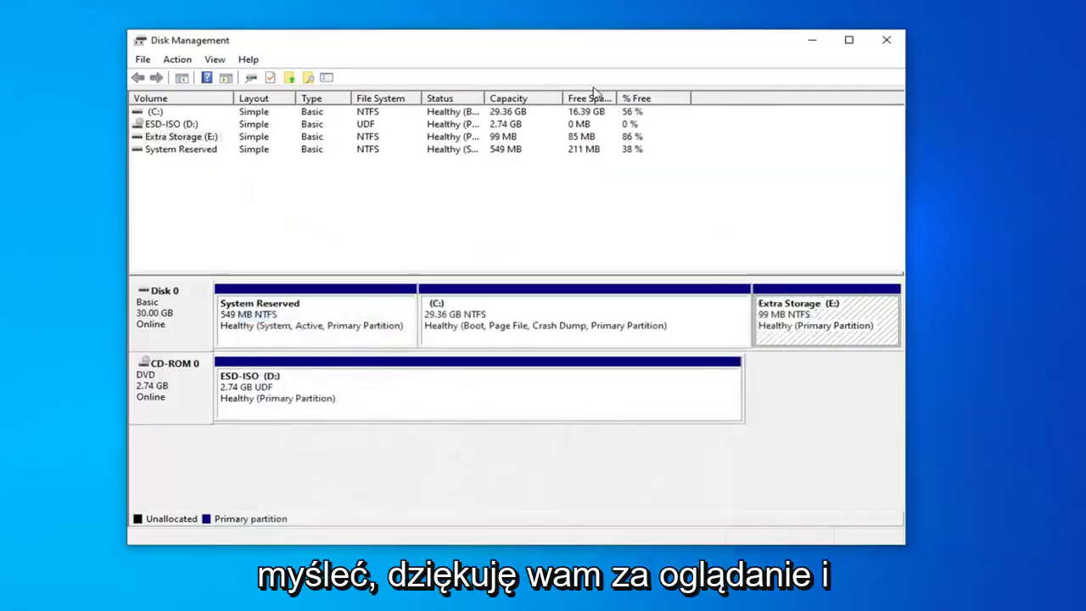